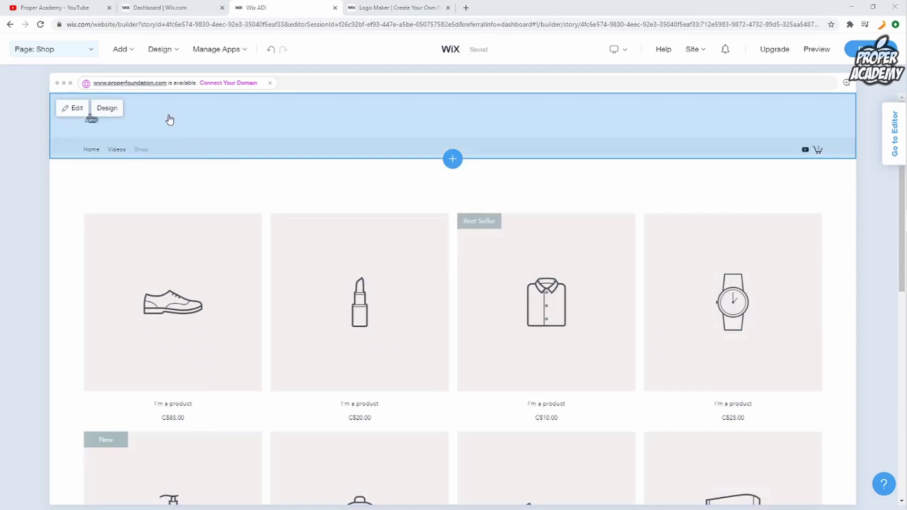
# Step: Open the Add > Apps panel and scroll through the apps available for the site
pyautogui.moveTo(131, 59)
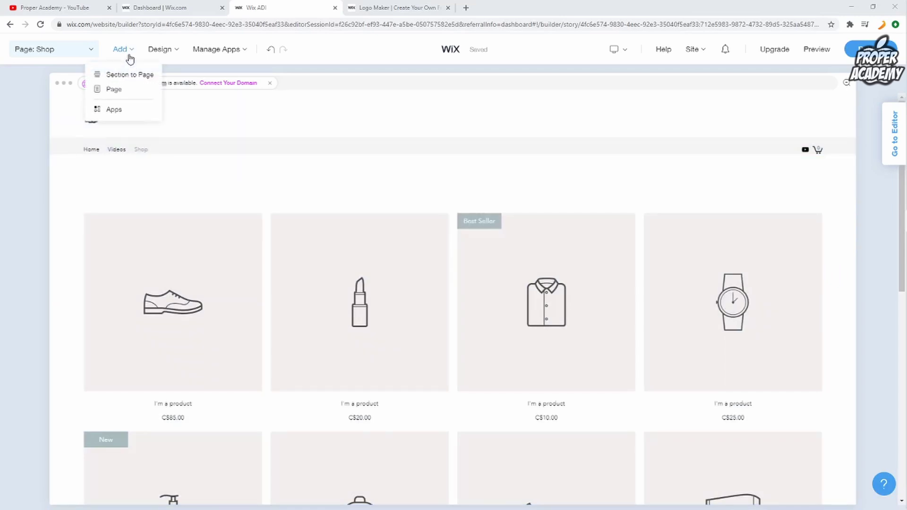
pyautogui.click(130, 106)
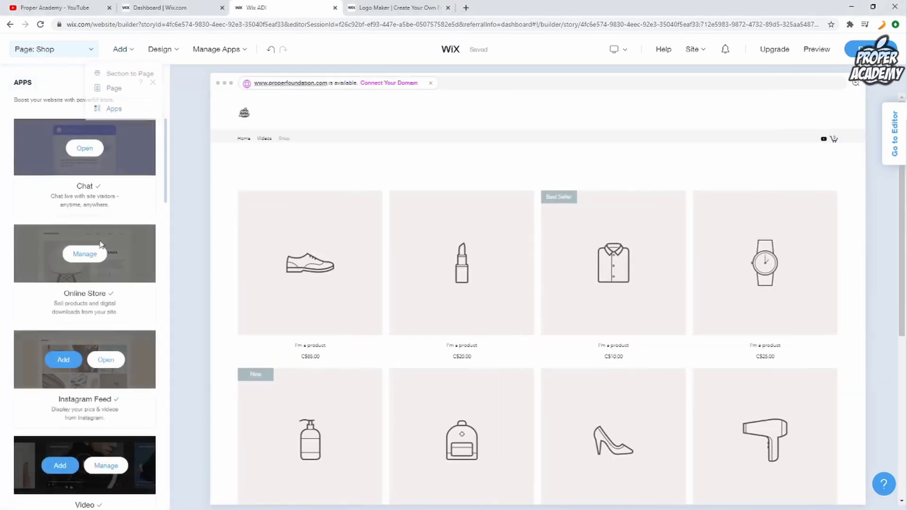
pyautogui.moveTo(113, 267)
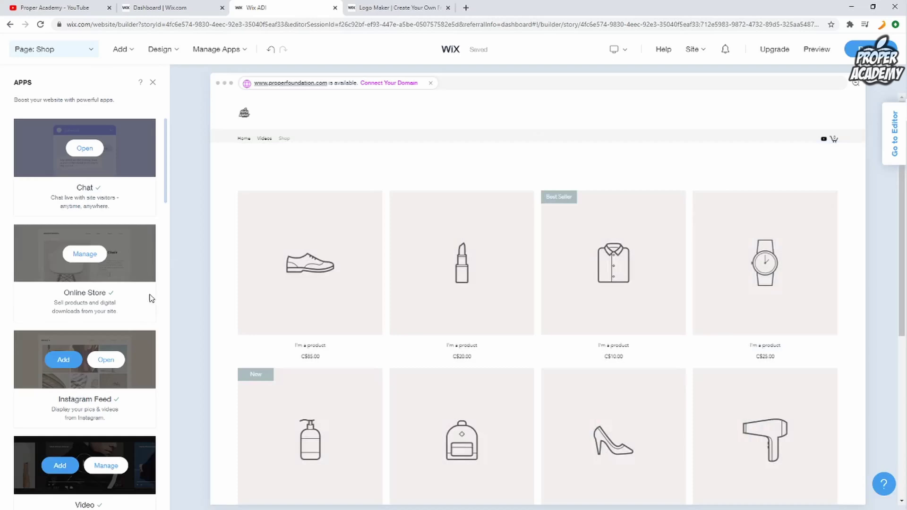
pyautogui.scroll(-3, 142, 307)
pyautogui.scroll(-15, 137, 319)
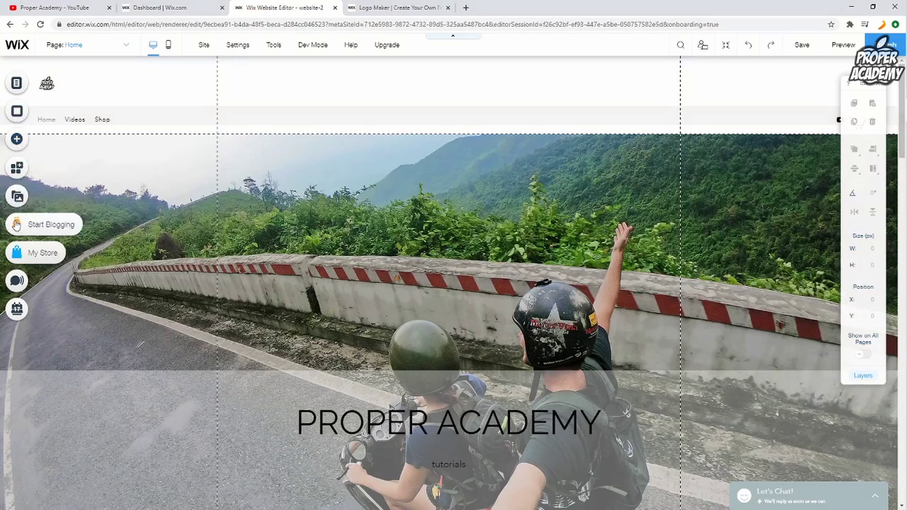
# Step: Search the App Market for 'dropshipping' and open the Spocket - US & EU Dropshipping app page
pyautogui.click(29, 173)
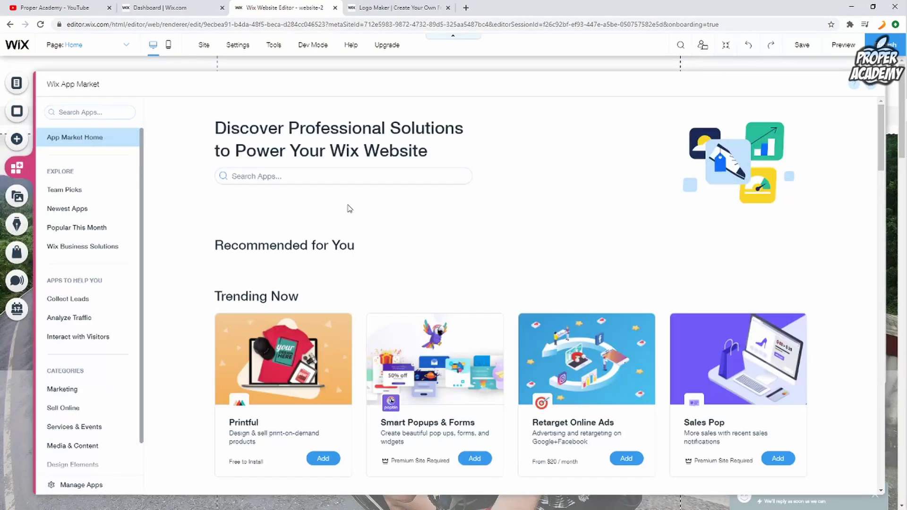
pyautogui.click(303, 175)
pyautogui.write('dr')
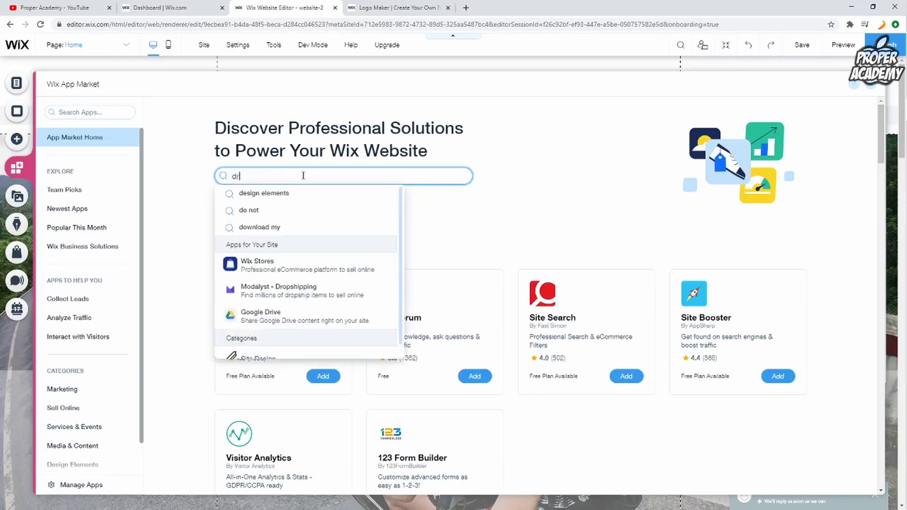
pyautogui.write('ops')
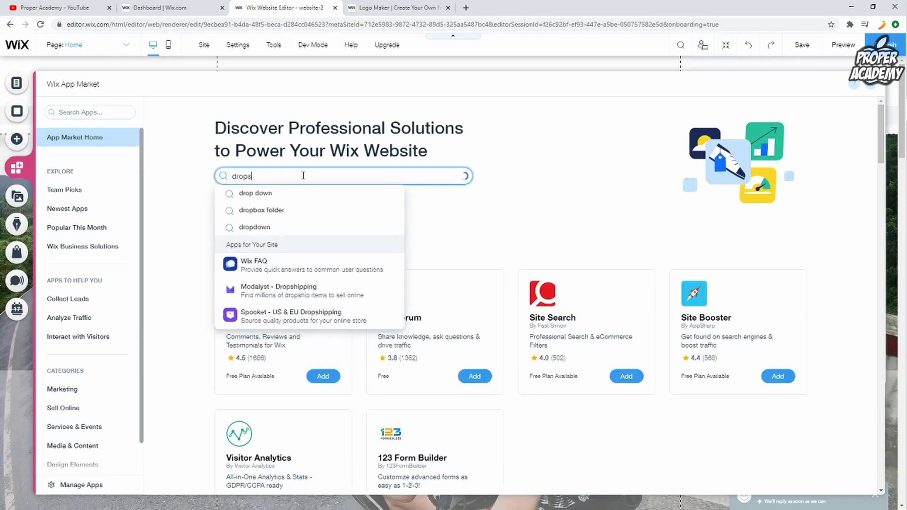
pyautogui.write('hipping')
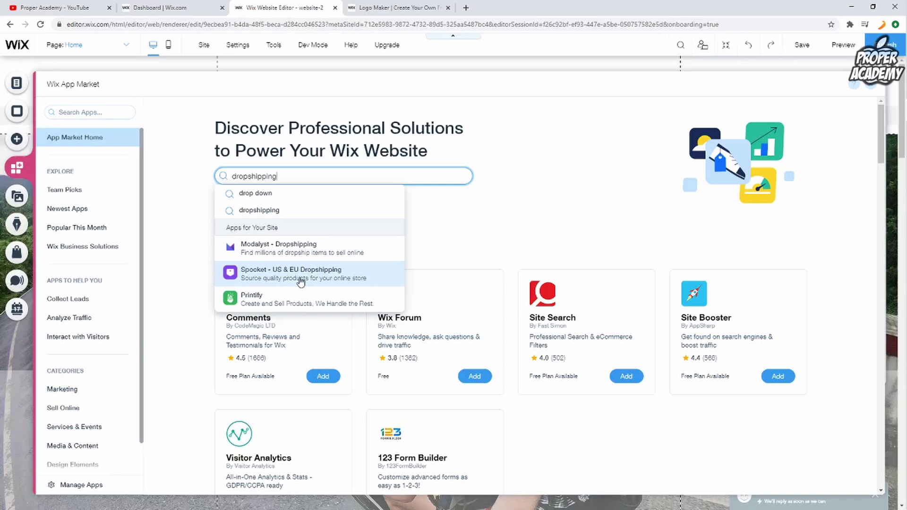
pyautogui.click(279, 280)
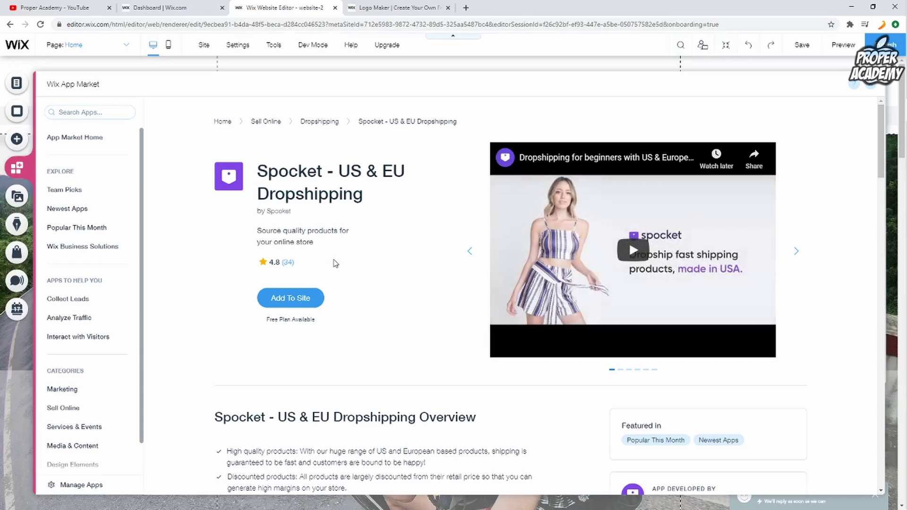
# Step: Add Spocket to the site, reviewing the site info, contacts, products, payments and orders permissions, then allow
pyautogui.click(315, 297)
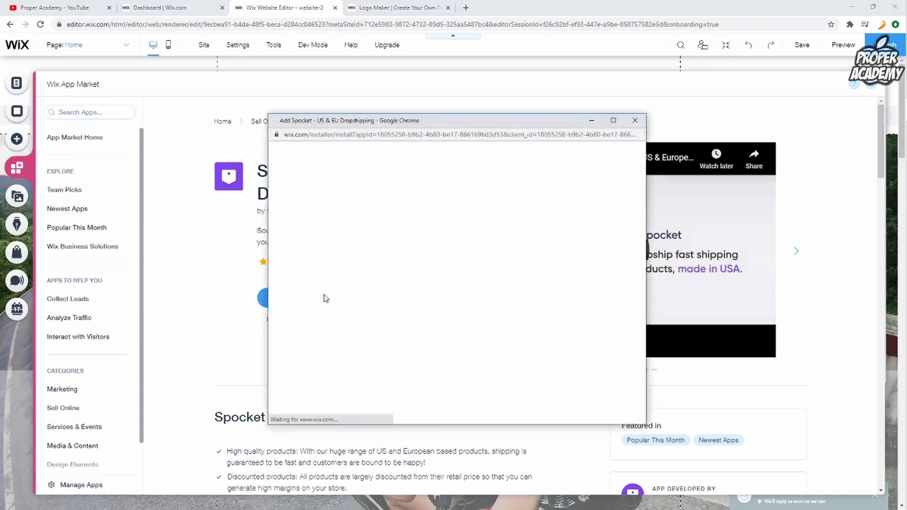
pyautogui.scroll(-3, 482, 234)
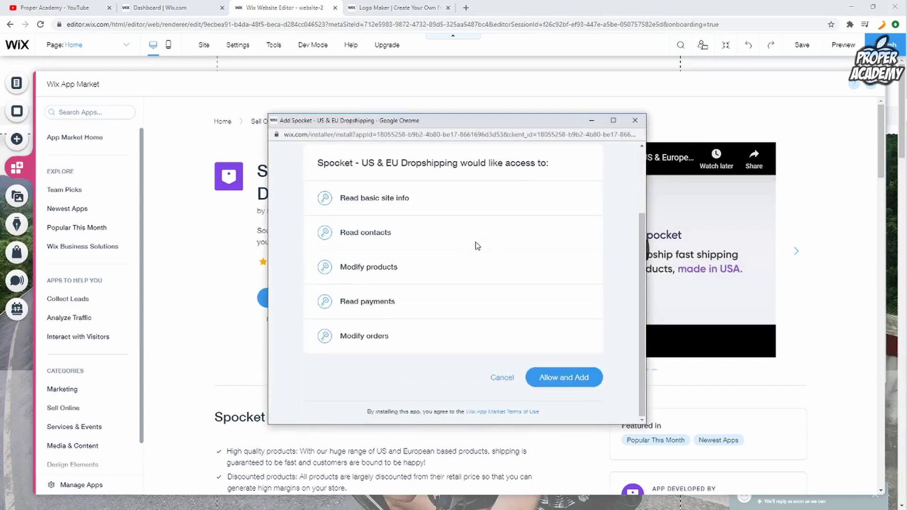
pyautogui.click(571, 200)
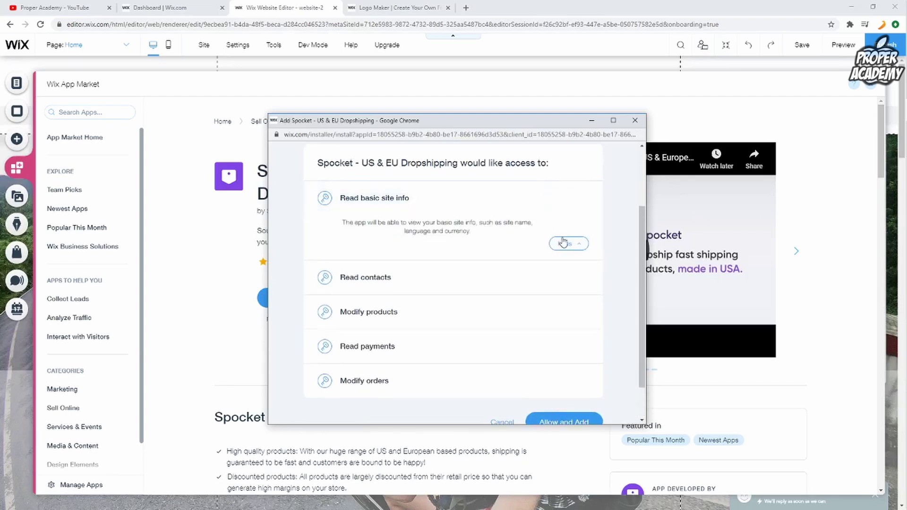
pyautogui.click(564, 277)
pyautogui.click(565, 304)
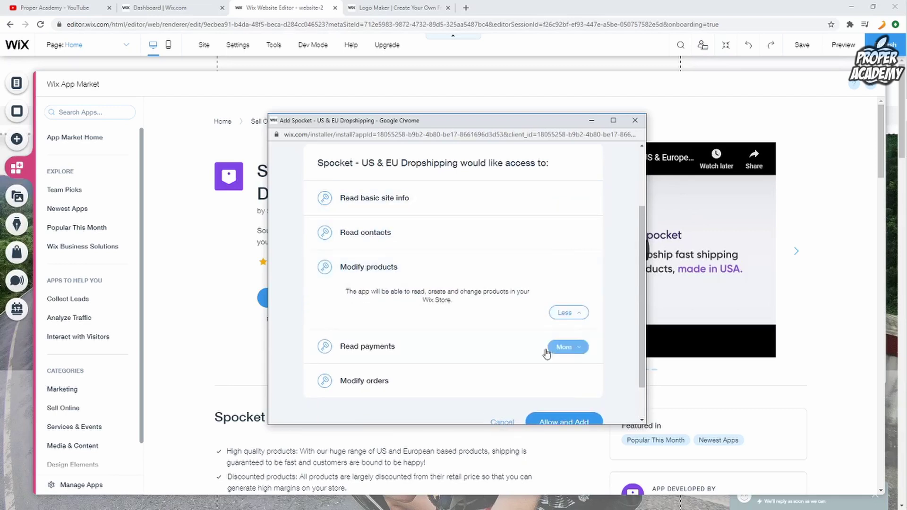
pyautogui.click(548, 349)
pyautogui.click(549, 342)
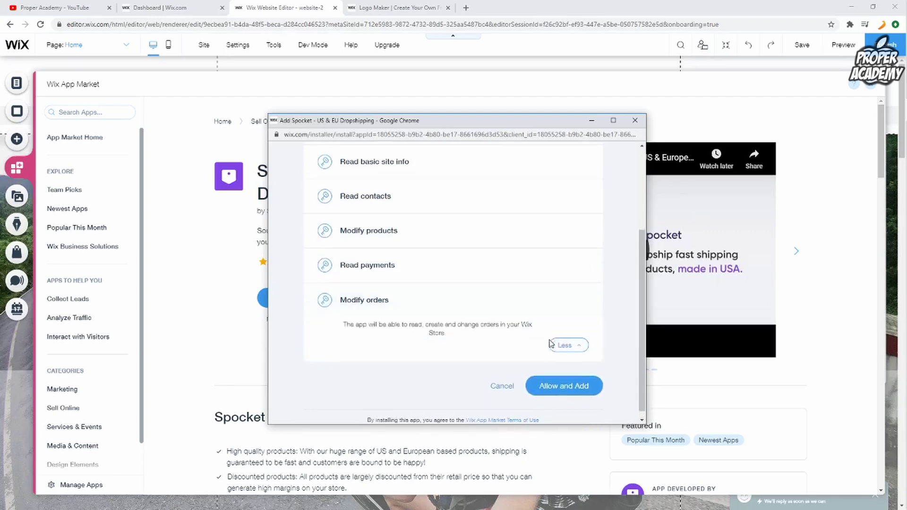
pyautogui.click(555, 394)
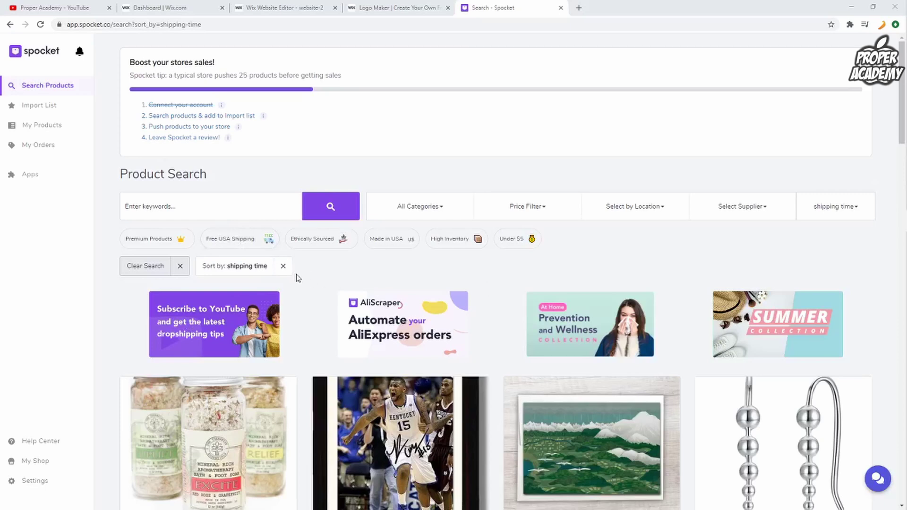
# Step: Clear the shipping-time sort, browse the product grid, and open the Immune Defense Essential Oil Blend details
pyautogui.click(284, 267)
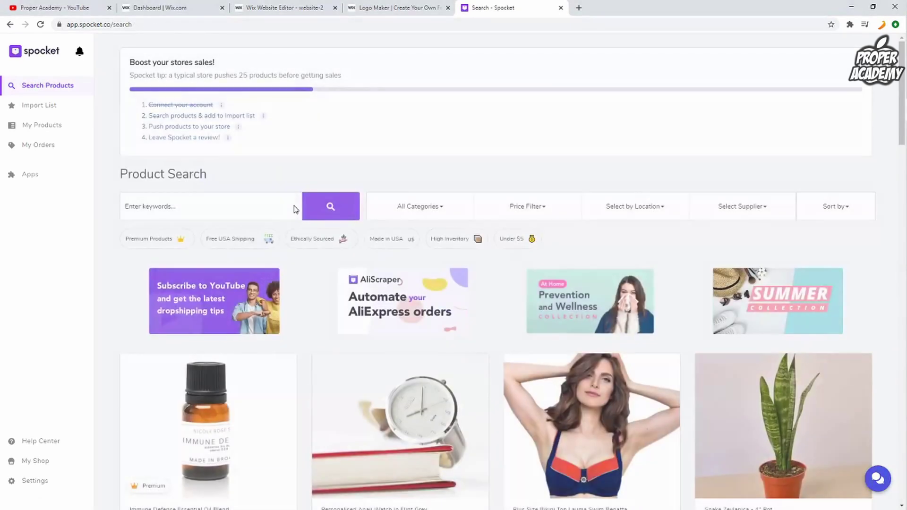
pyautogui.click(843, 218)
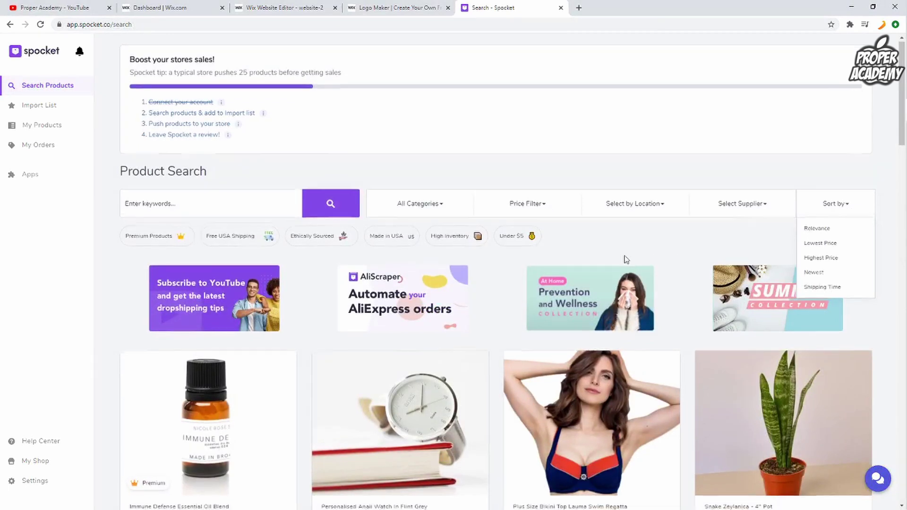
pyautogui.scroll(-4, 614, 265)
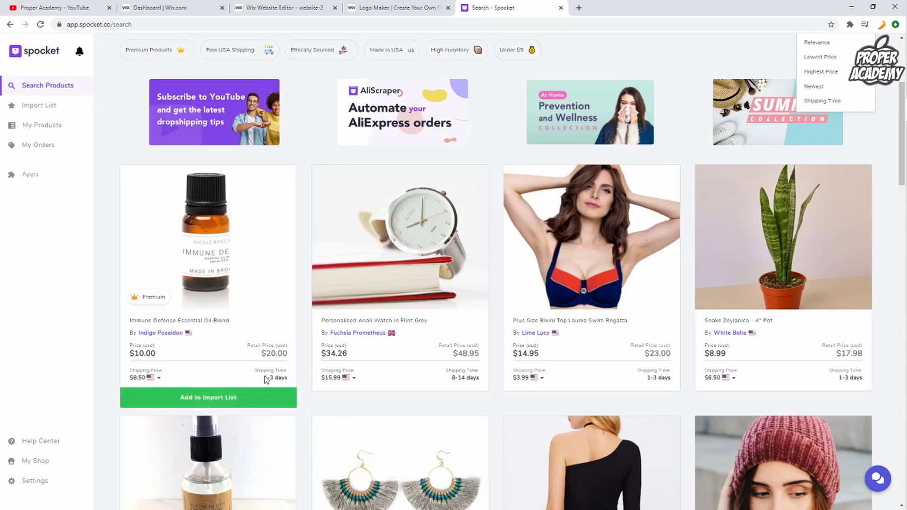
pyautogui.moveTo(264, 378); pyautogui.dragTo(297, 376)
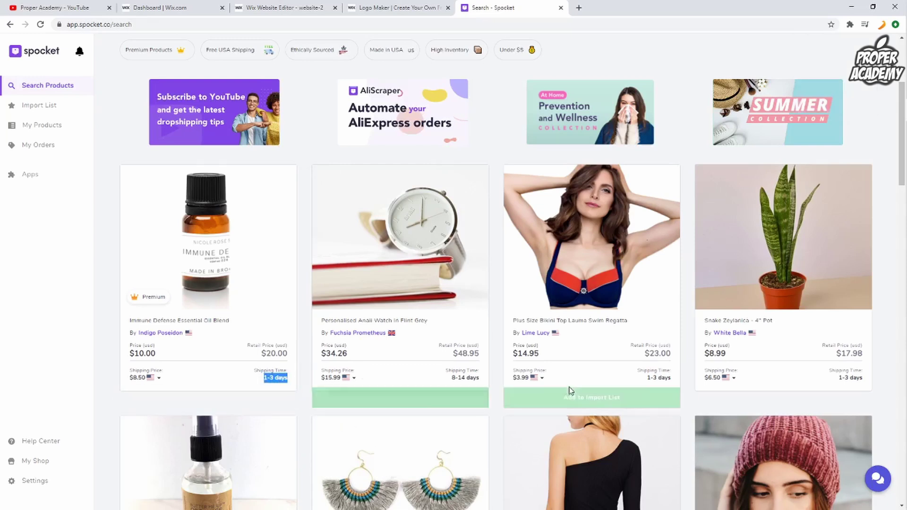
pyautogui.scroll(-1, 567, 392)
pyautogui.click(642, 329)
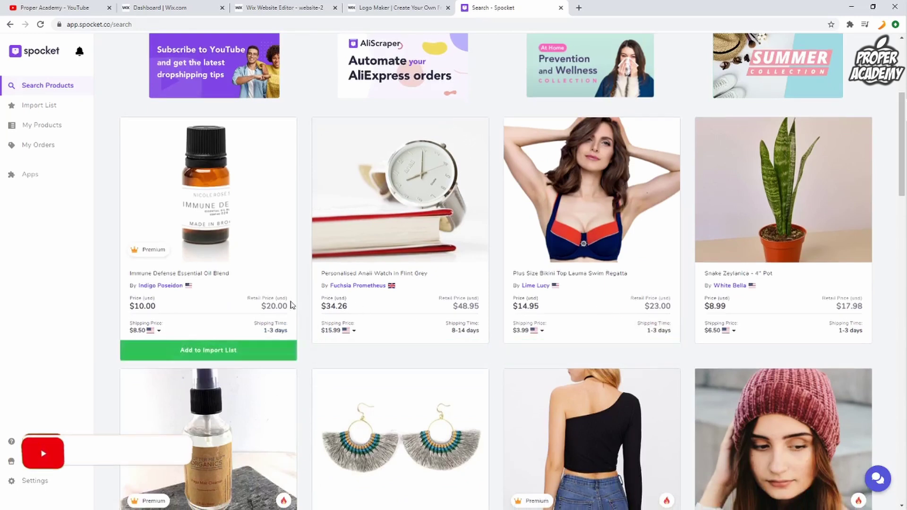
pyautogui.click(239, 205)
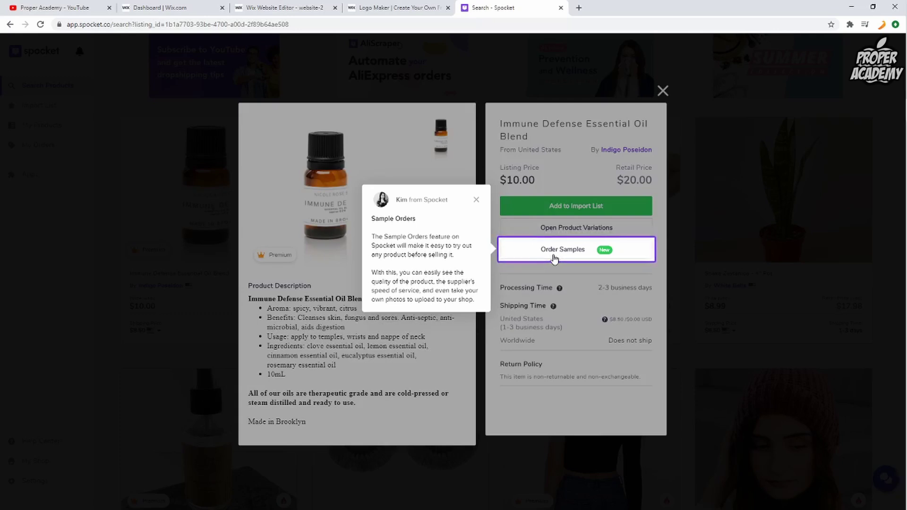
# Step: Open the oil blend's Order Samples variation dialog, then close it
pyautogui.click(554, 257)
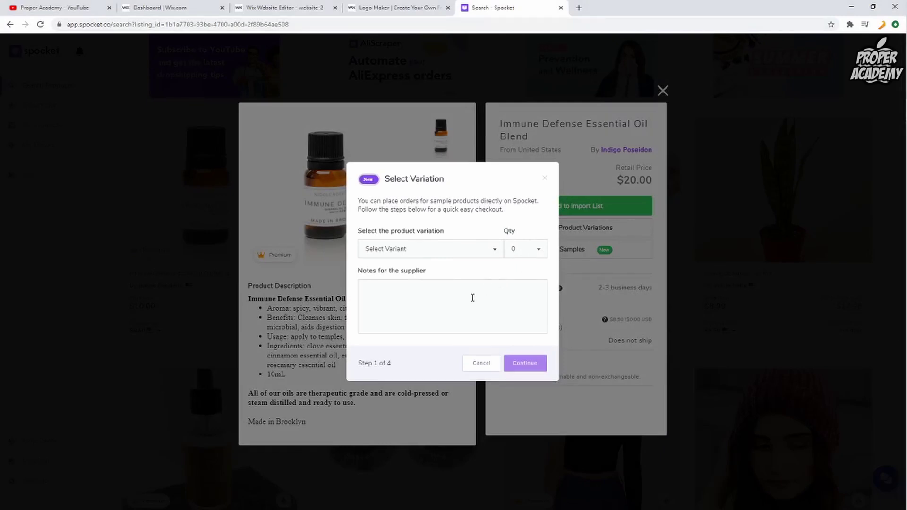
pyautogui.click(545, 178)
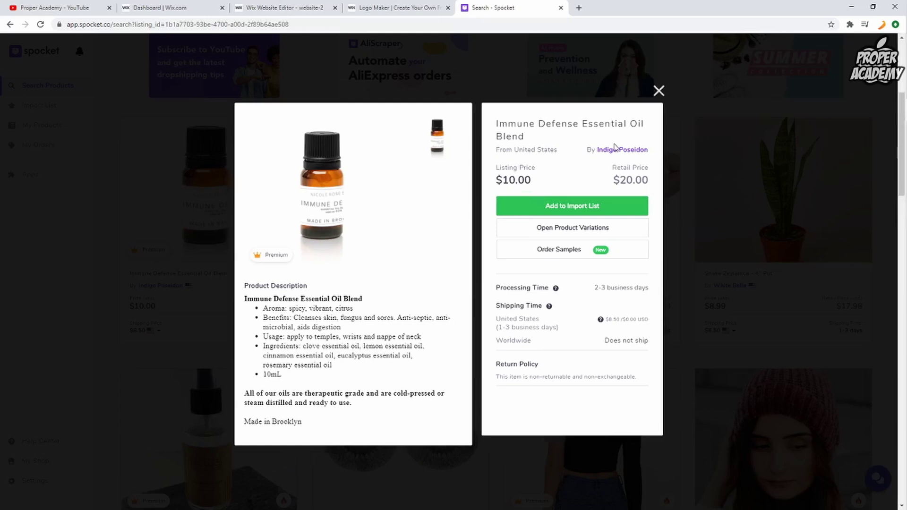
# Step: Close the oil blend's product details and return to the search results
pyautogui.click(660, 95)
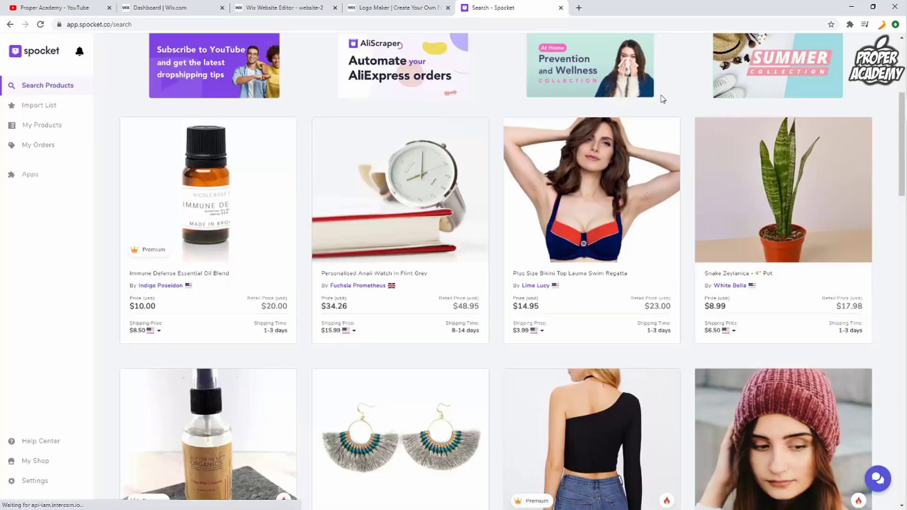
pyautogui.scroll(-5, 497, 317)
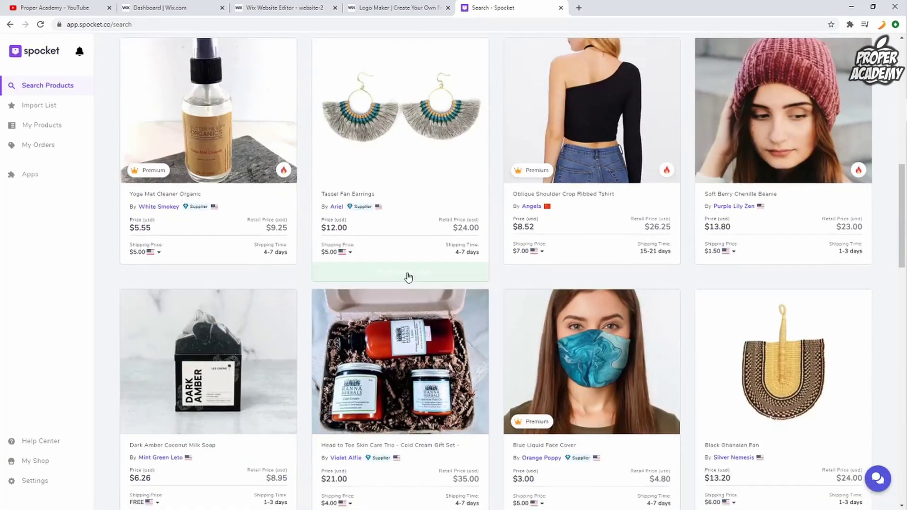
pyautogui.scroll(10, 407, 278)
# Step: Review the All Categories, Select Supplier and Select by Location filters, then scroll to the products
pyautogui.click(409, 209)
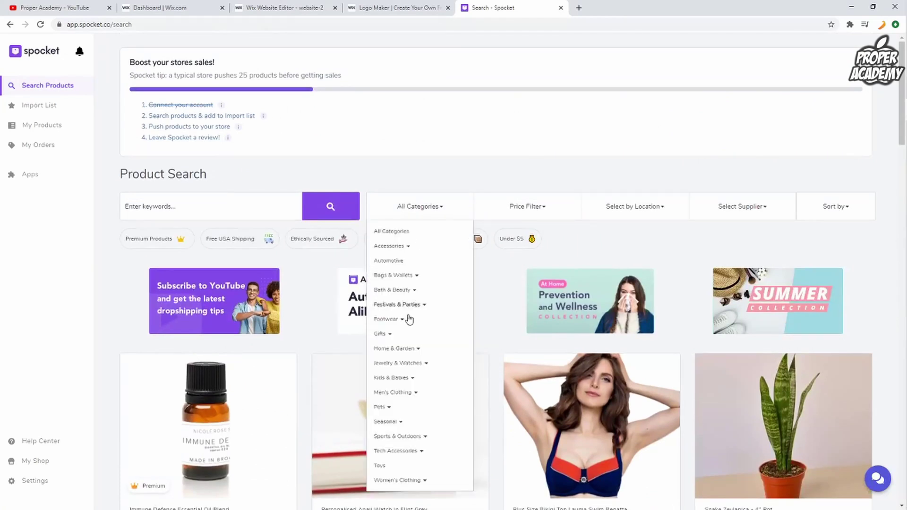
pyautogui.click(710, 214)
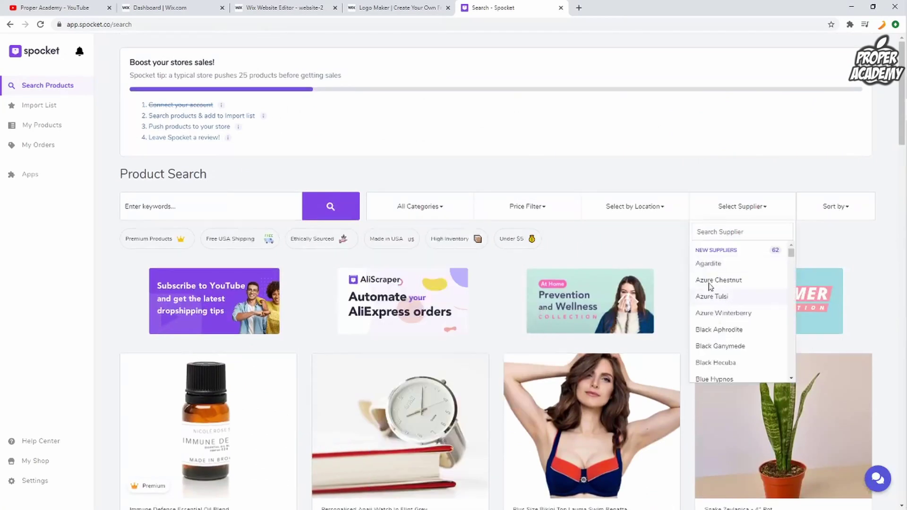
pyautogui.click(647, 212)
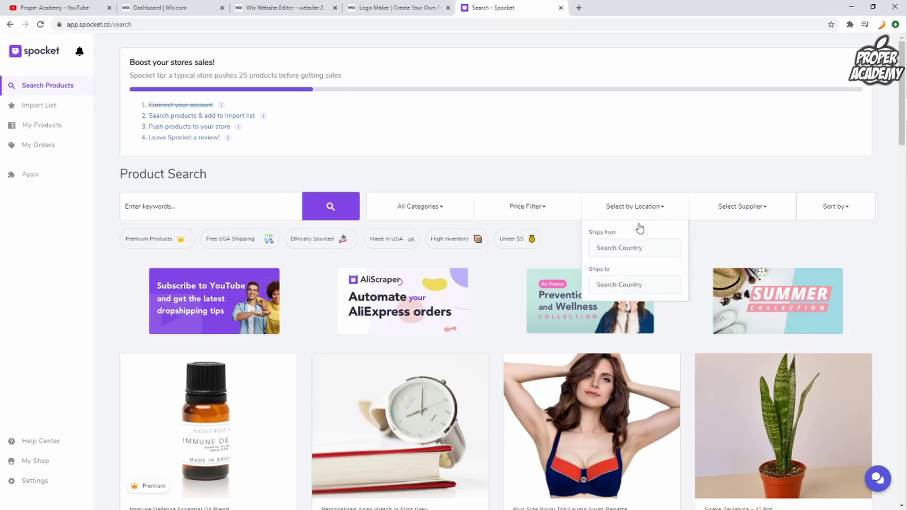
pyautogui.click(387, 184)
pyautogui.scroll(-6, 359, 330)
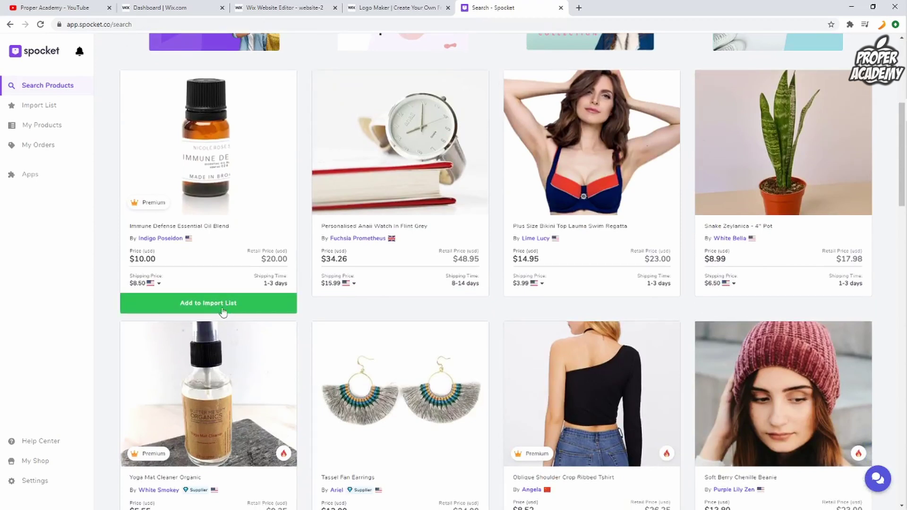
pyautogui.click(237, 307)
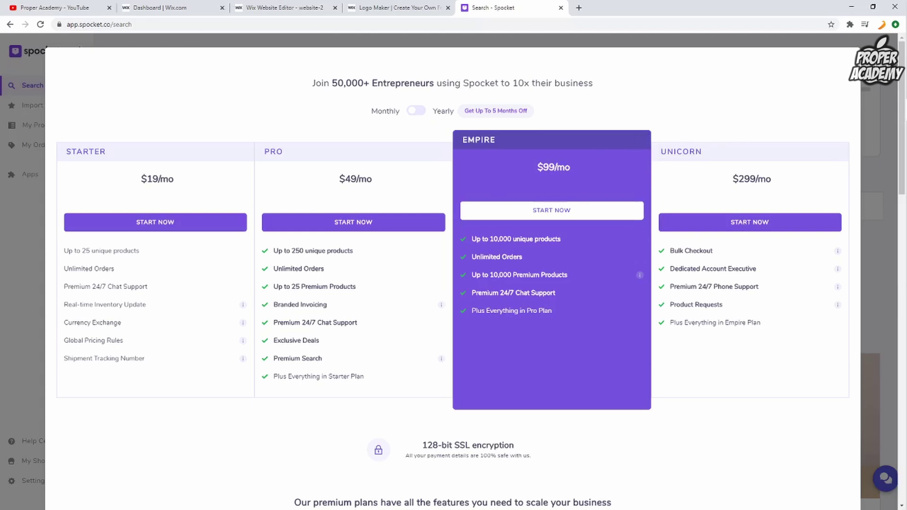
pyautogui.press('Escape')
pyautogui.scroll(-2, 362, 340)
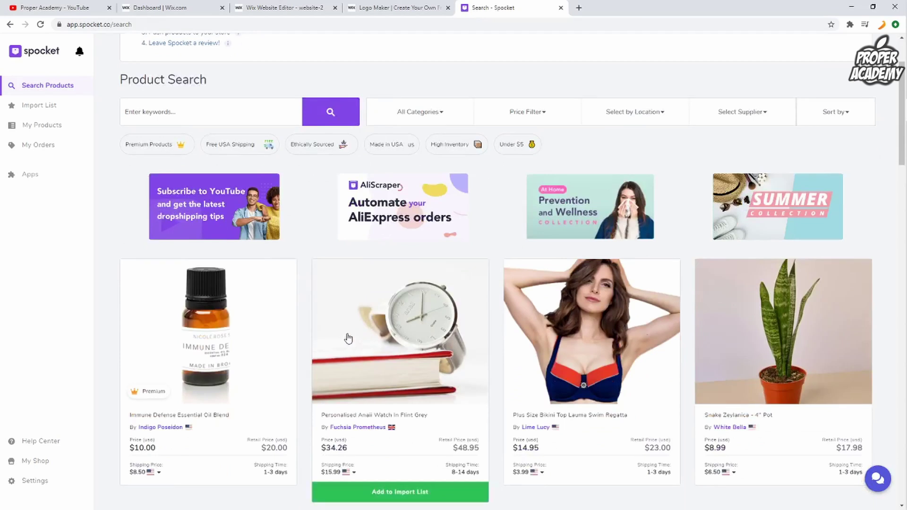
pyautogui.scroll(-2, 349, 341)
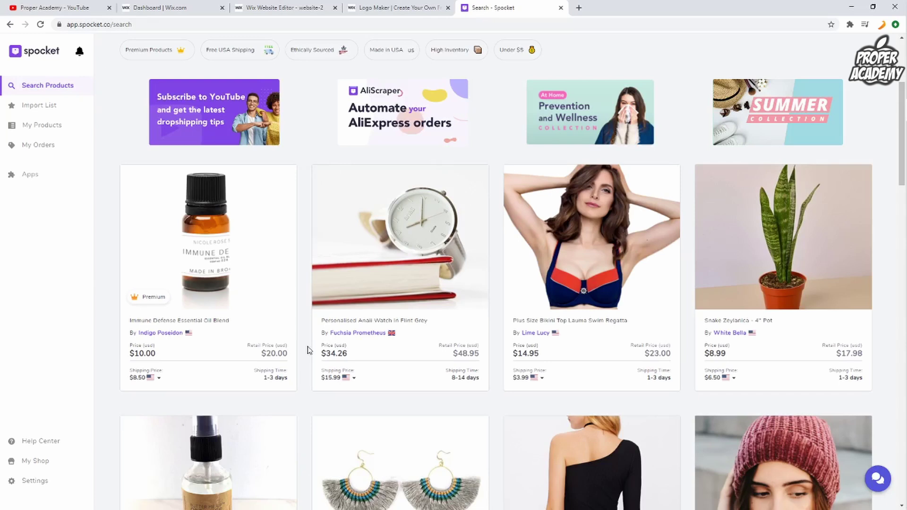
pyautogui.moveTo(332, 353)
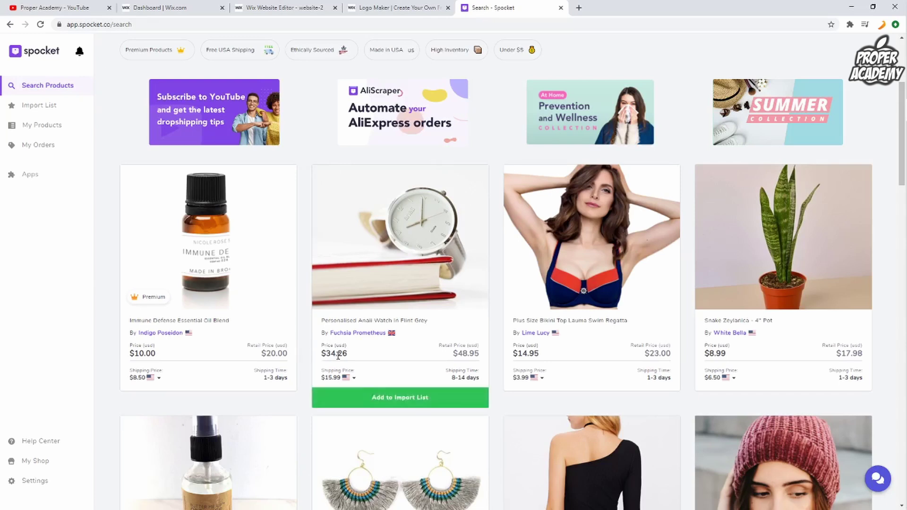